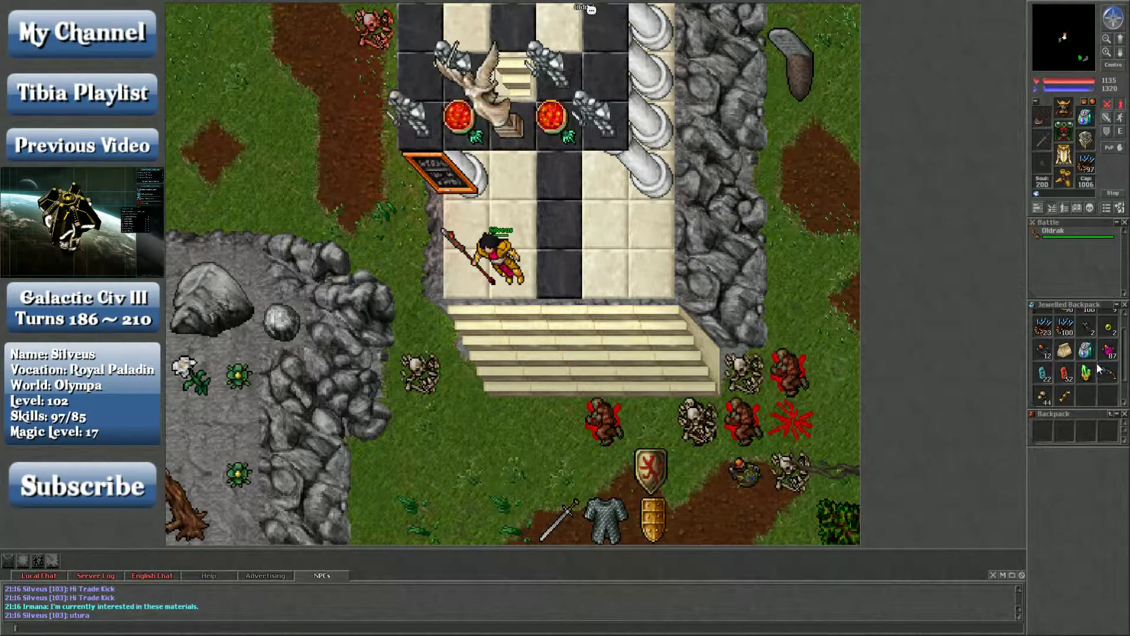
{"action": "scroll", "coordinate": [1100, 369], "scroll_direction": "up", "scroll_amount": 1}
Step: Drag an item from the Jewelled Backpack onto the character's equipment slot
{"action": "left_click_drag", "start_coordinate": [1042, 141], "coordinate": [1088, 158]}
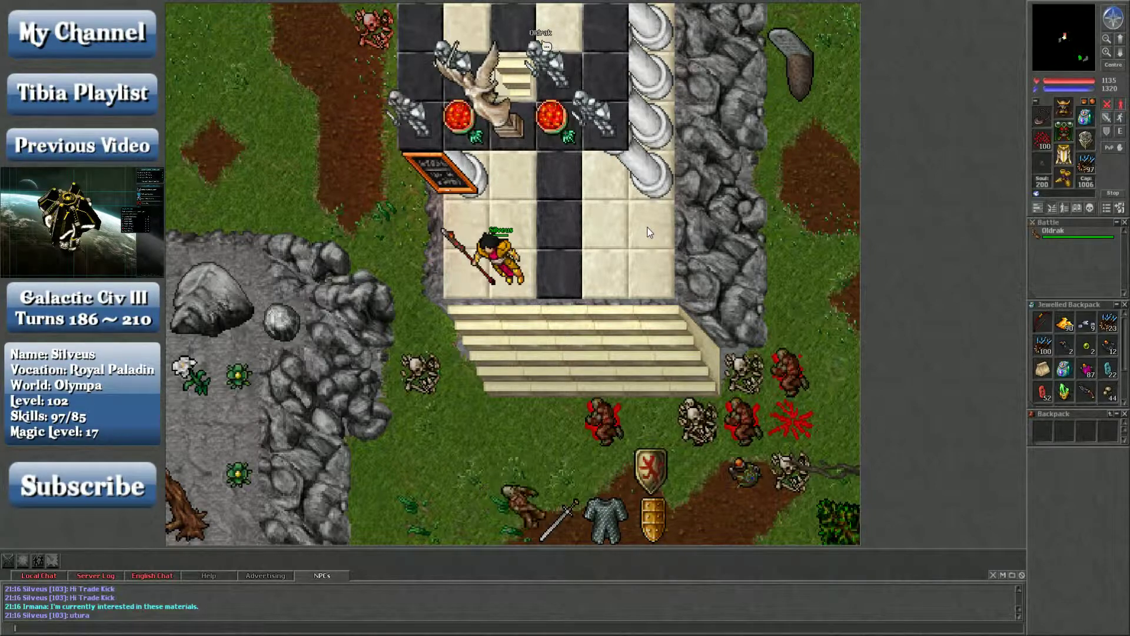
Step: Walk south down the stairs toward the cave and attack the giant spider
{"action": "key", "text": "Down"}
{"action": "key", "text": "Down"}
{"action": "key", "text": "Down"}
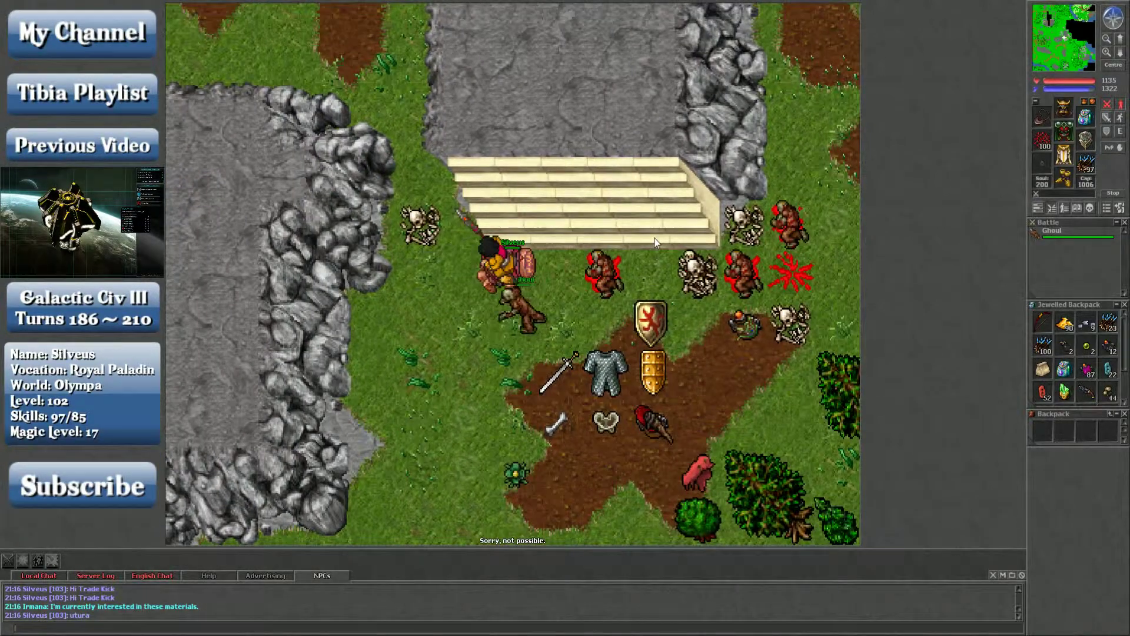
{"action": "key", "text": "Down"}
{"action": "key", "text": "Down"}
{"action": "key", "text": "Down"}
{"action": "key", "text": "Down"}
{"action": "key", "text": "Down"}
{"action": "key", "text": "Down"}
{"action": "key", "text": "Down"}
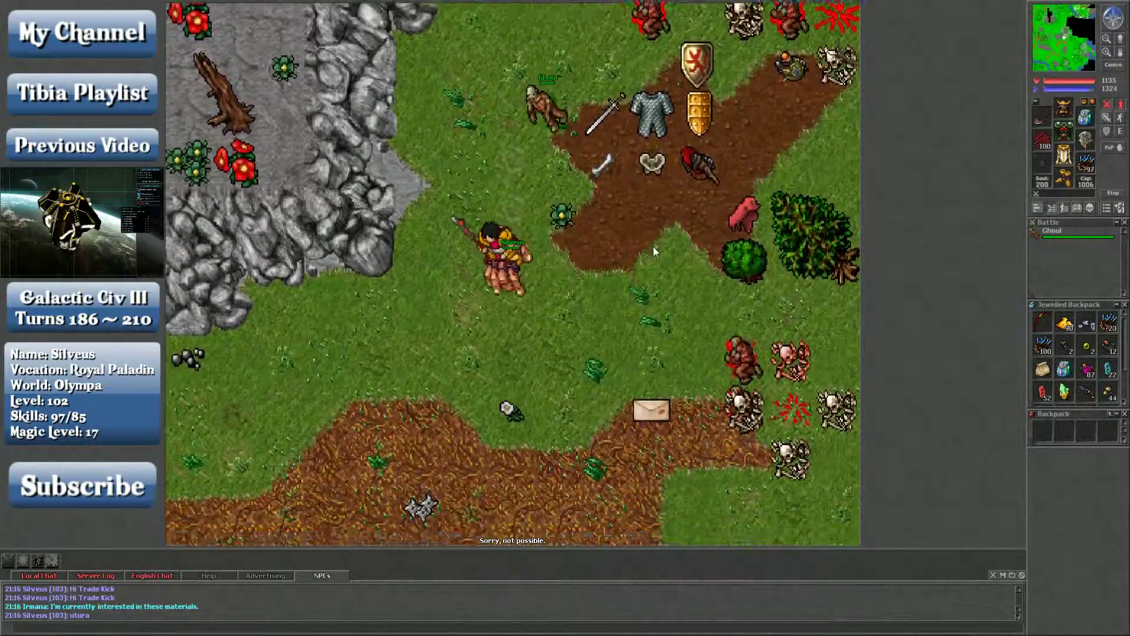
{"action": "key", "text": "Down"}
{"action": "key", "text": "Down"}
{"action": "key", "text": "Down"}
{"action": "key", "text": "Down"}
{"action": "key", "text": "Down"}
{"action": "key", "text": "Down"}
{"action": "key", "text": "Down"}
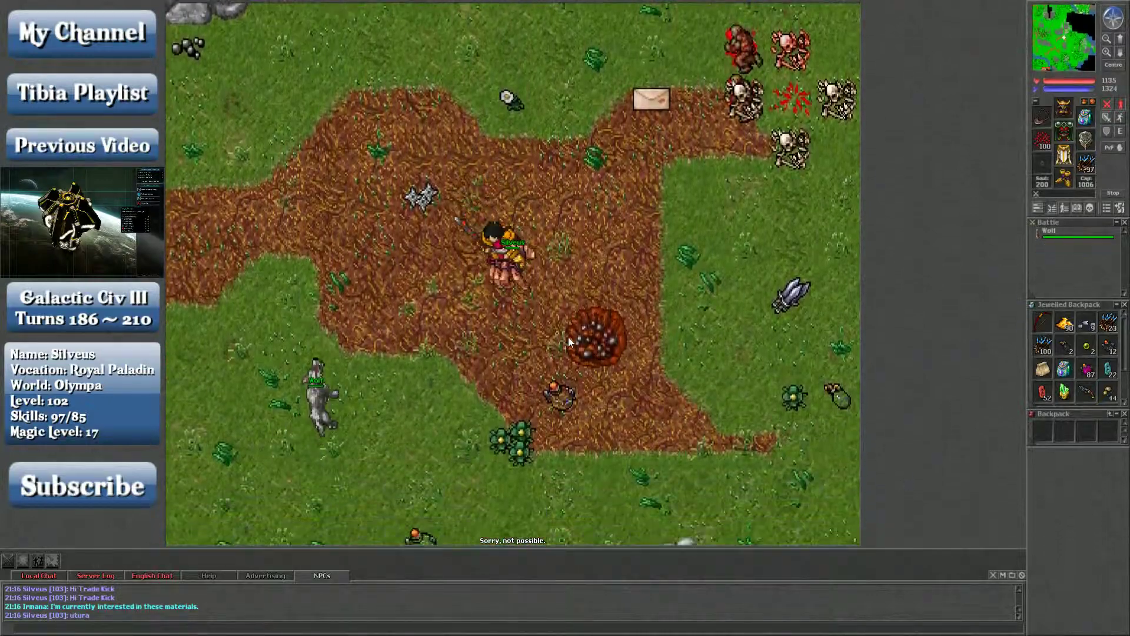
{"action": "key", "text": "Down"}
{"action": "key", "text": "Down"}
{"action": "key", "text": "Down"}
{"action": "key", "text": "Down"}
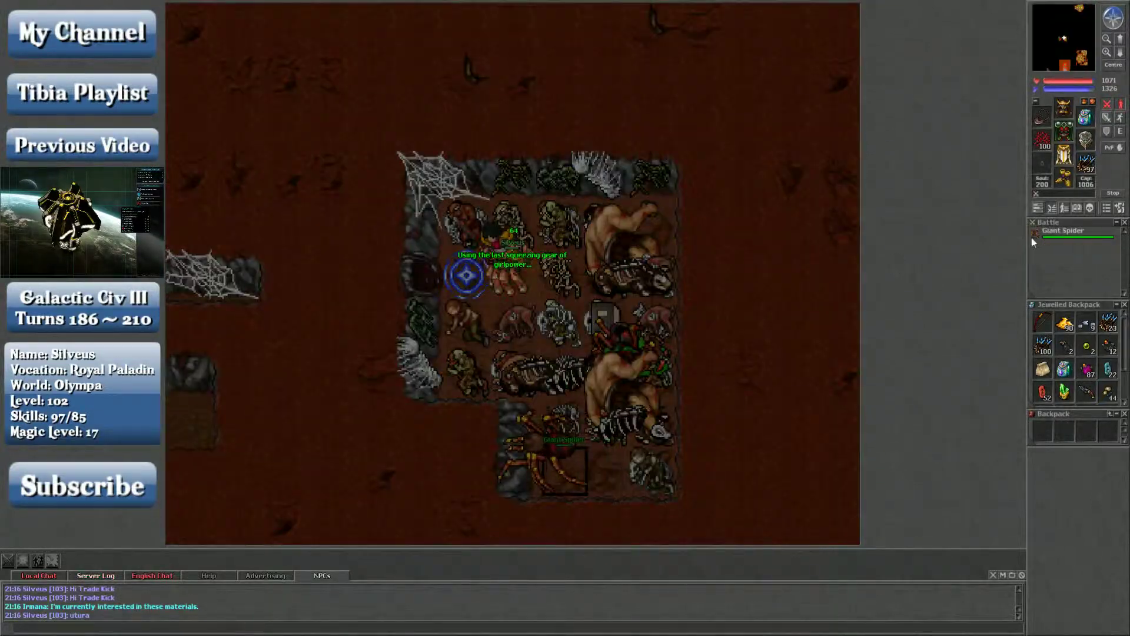
{"action": "left_click", "coordinate": [1064, 231]}
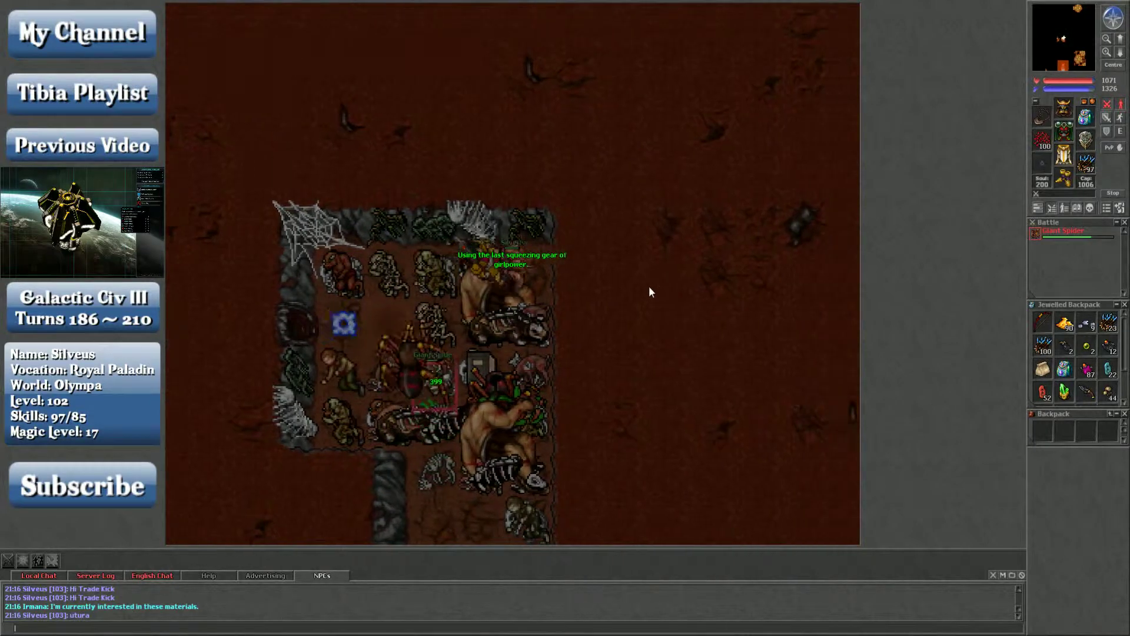
Step: Move around the giant spider until it dies, then walk to its corpse
{"action": "key", "text": "Down"}
{"action": "key", "text": "Down"}
{"action": "key", "text": "Down"}
{"action": "key", "text": "Down"}
{"action": "key", "text": "Down"}
{"action": "key", "text": "Down"}
{"action": "key", "text": "Down"}
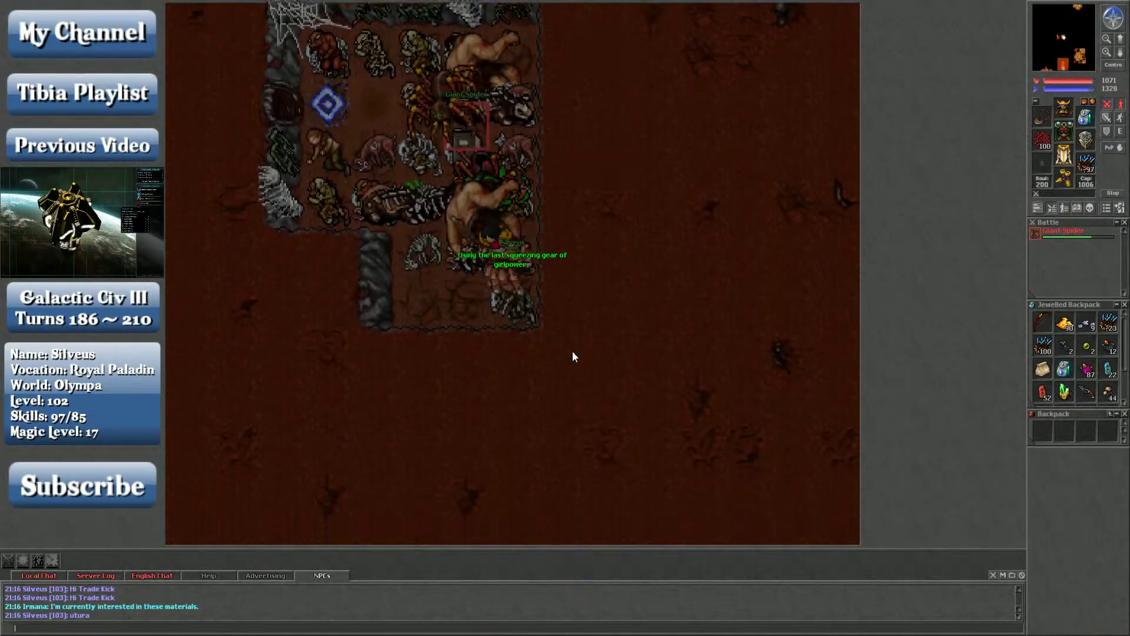
{"action": "key", "text": "Up"}
{"action": "key", "text": "Left"}
{"action": "key", "text": "Up"}
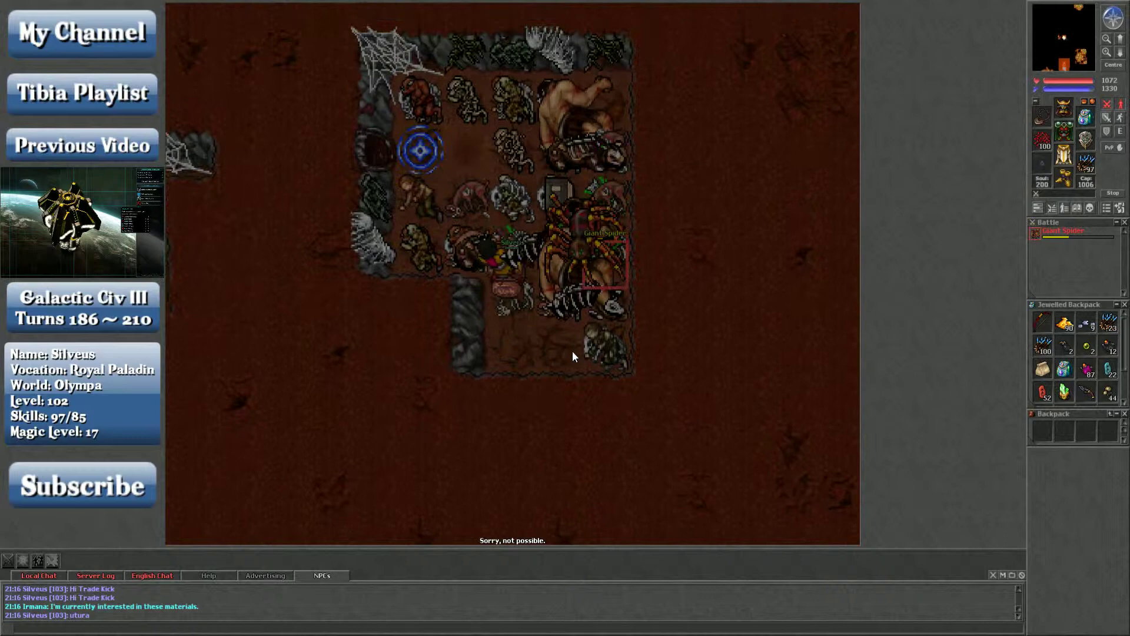
{"action": "key", "text": "Up"}
{"action": "key", "text": "Up"}
{"action": "key", "text": "Up"}
{"action": "key", "text": "Up"}
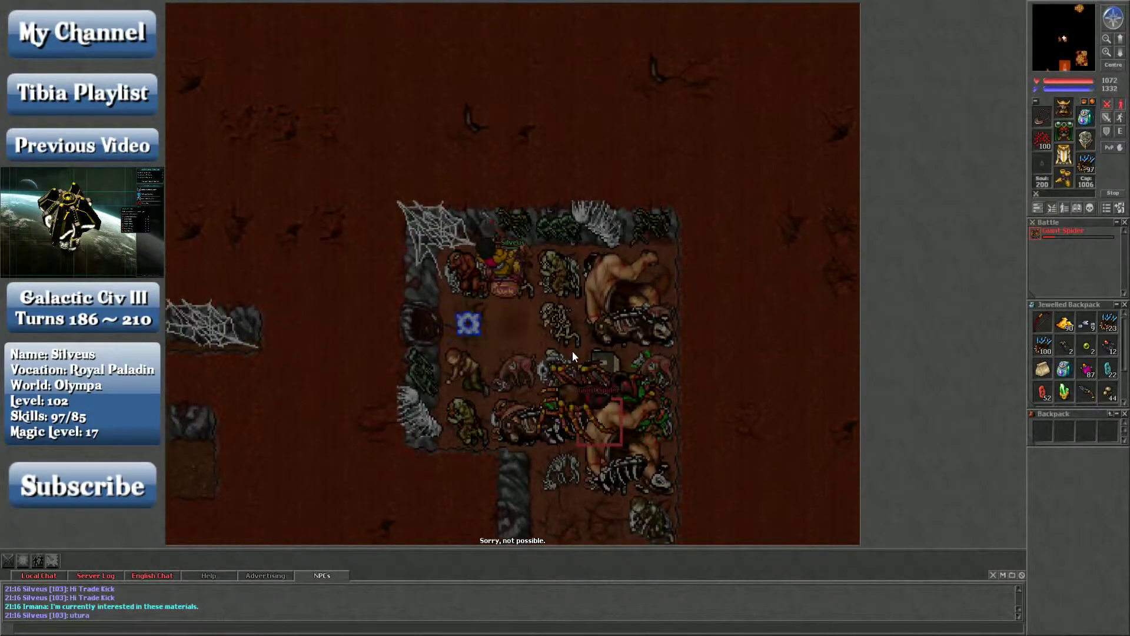
{"action": "key", "text": "Right"}
{"action": "key", "text": "Right"}
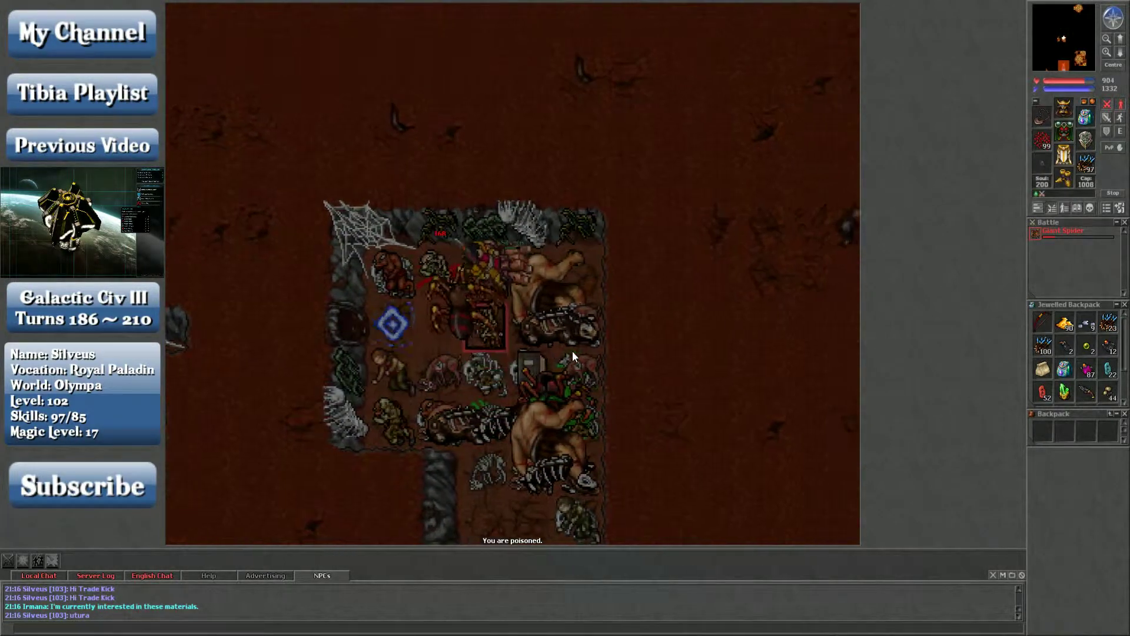
{"action": "key", "text": "Down"}
{"action": "key", "text": "Down"}
{"action": "key", "text": "Right"}
{"action": "key", "text": "Down"}
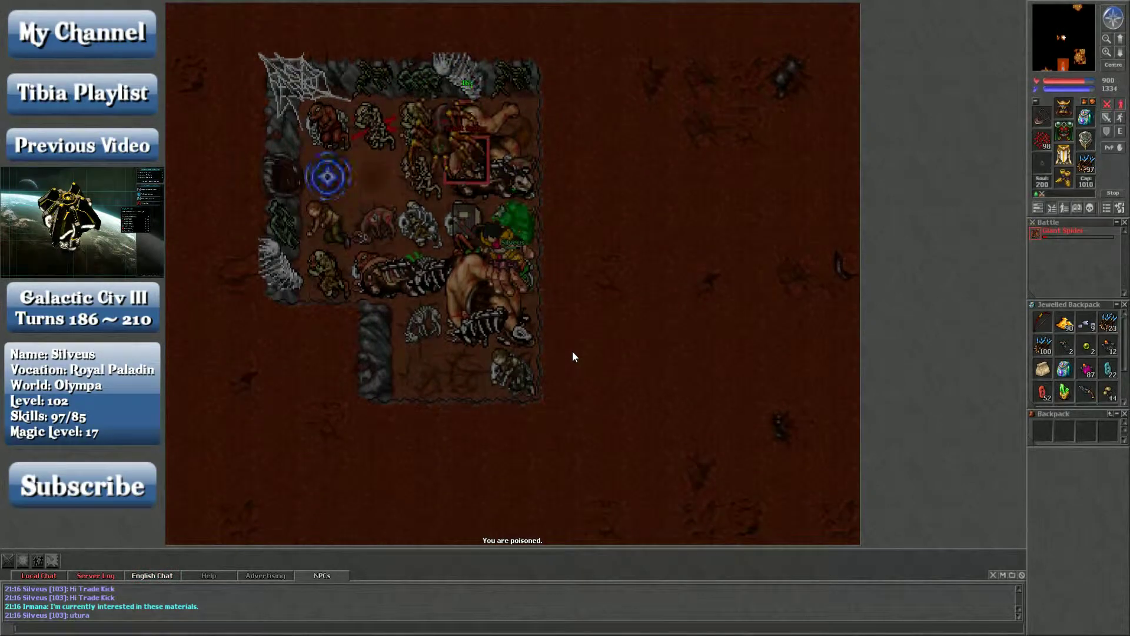
{"action": "key", "text": "Down"}
{"action": "key", "text": "Down"}
{"action": "key", "text": "Down"}
{"action": "key", "text": "Down"}
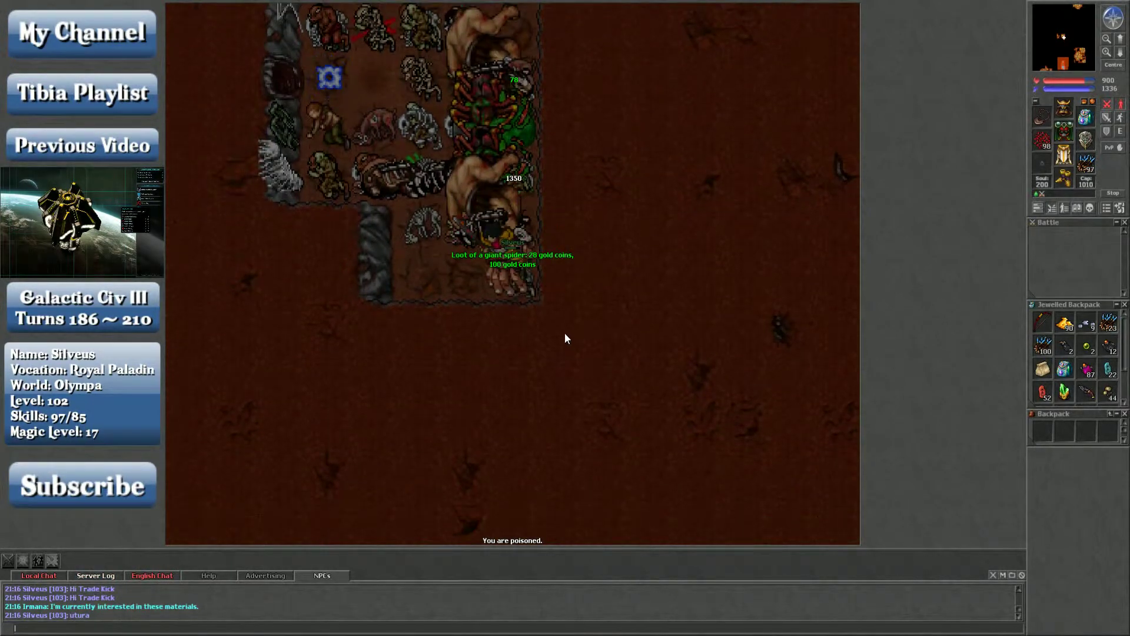
{"action": "key", "text": "Up"}
{"action": "key", "text": "Up"}
{"action": "type", "text": "exura"}
Step: Cast exura three times, drink a strong mana potion, cast regeneration and utani hur
{"action": "key", "text": "Return"}
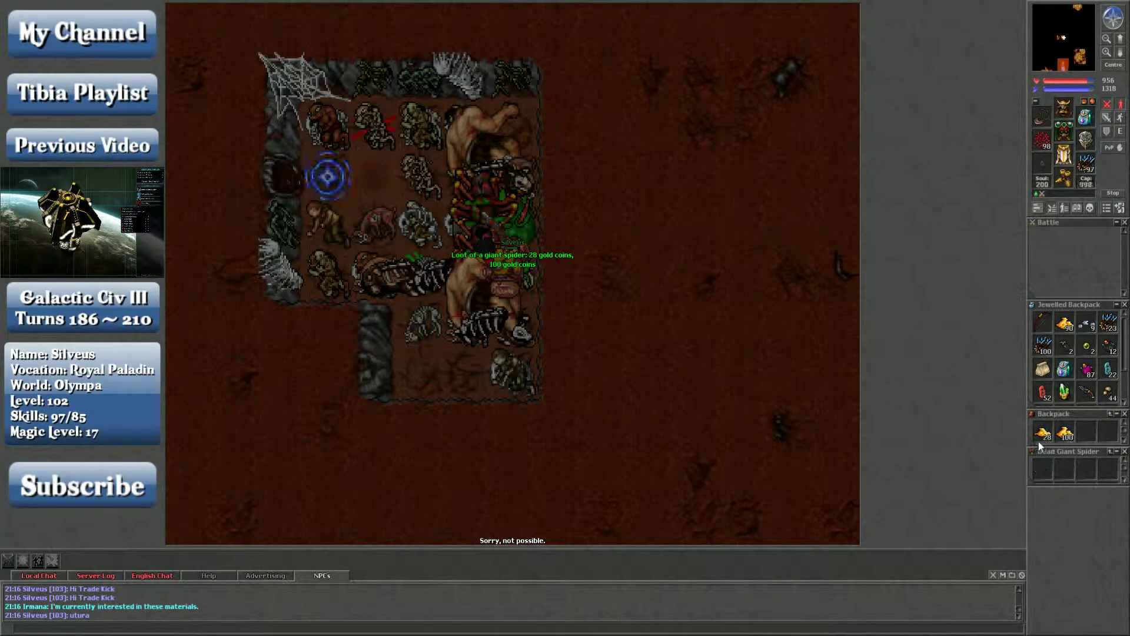
{"action": "key", "text": "Left"}
{"action": "key", "text": "Left"}
{"action": "type", "text": "exura"}
{"action": "key", "text": "Return"}
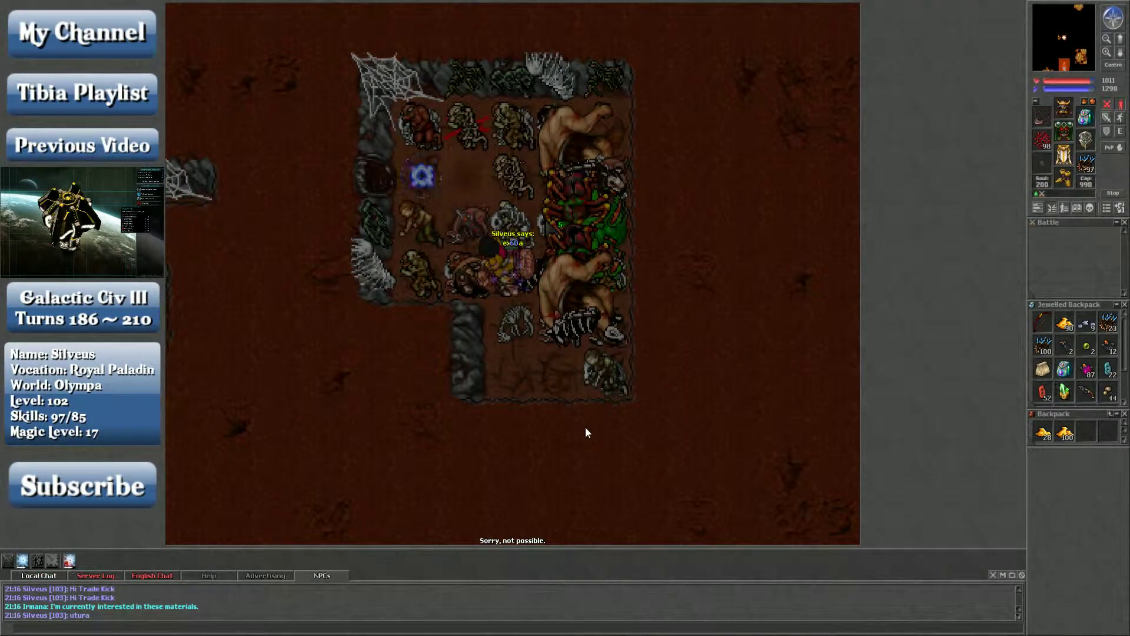
{"action": "type", "text": "exura"}
{"action": "key", "text": "Return"}
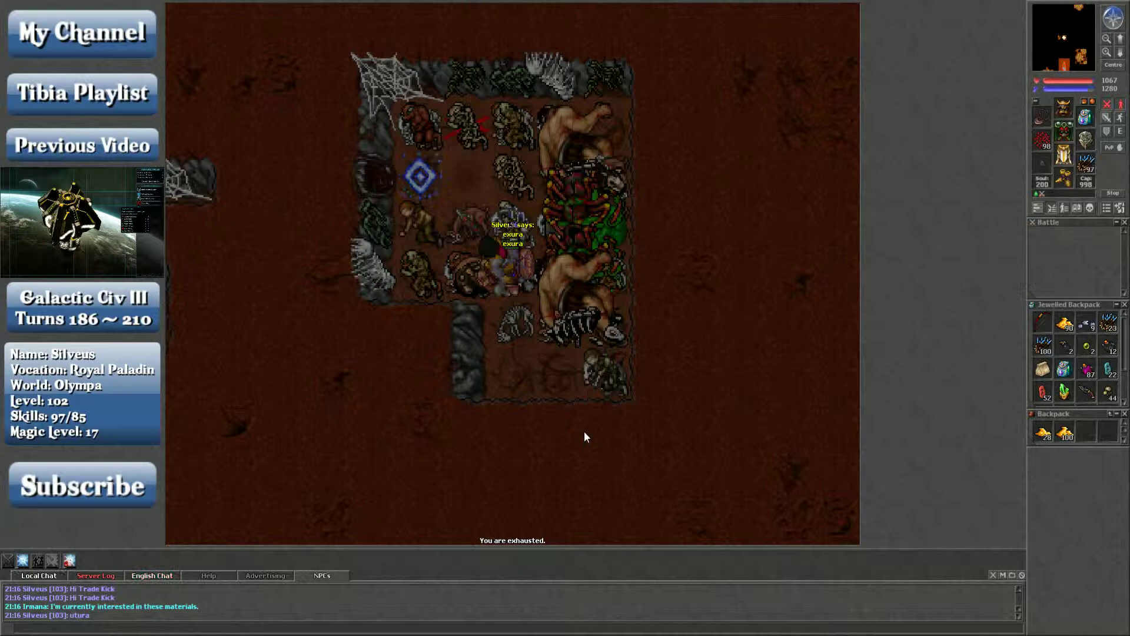
{"action": "key", "text": "F2"}
{"action": "key", "text": "F3"}
{"action": "type", "text": "utani h"}
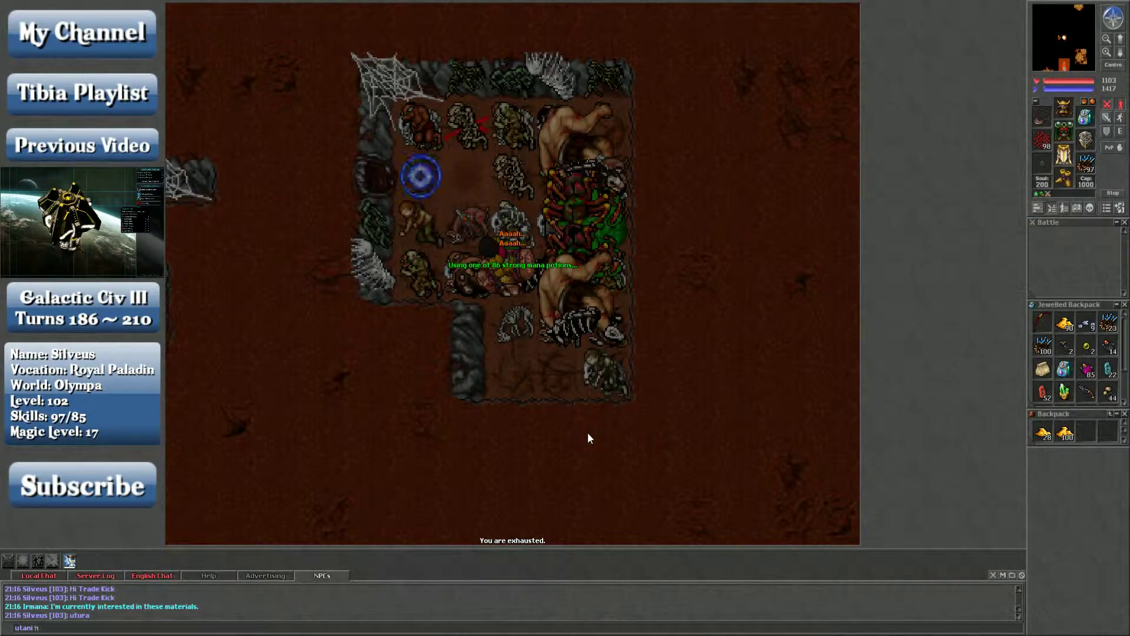
{"action": "type", "text": "ur"}
{"action": "key", "text": "Return"}
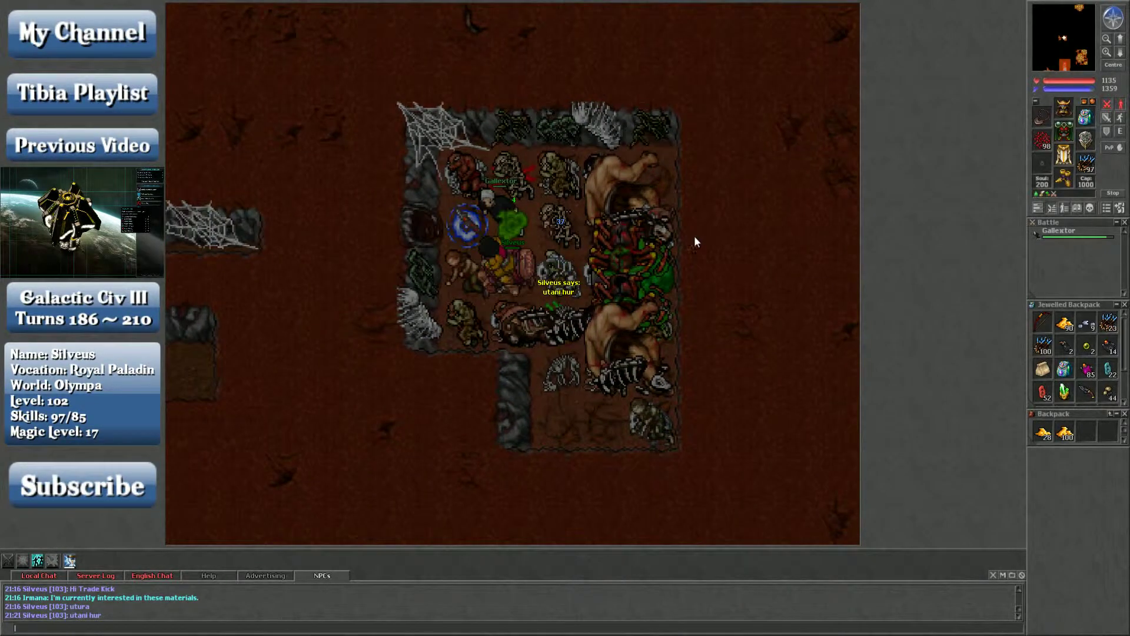
Step: Enter the boss room, attack The Old Widow and lay fire walls near her
{"action": "left_click", "coordinate": [688, 236]}
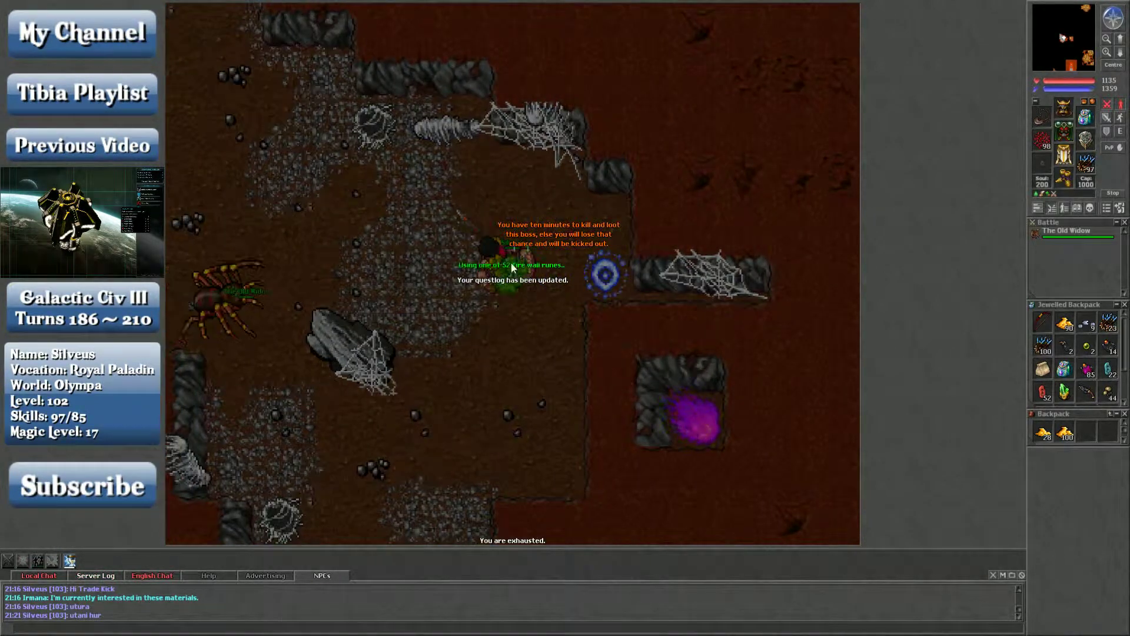
{"action": "key", "text": "F1"}
{"action": "left_click", "coordinate": [441, 265]}
{"action": "left_click", "coordinate": [493, 249]}
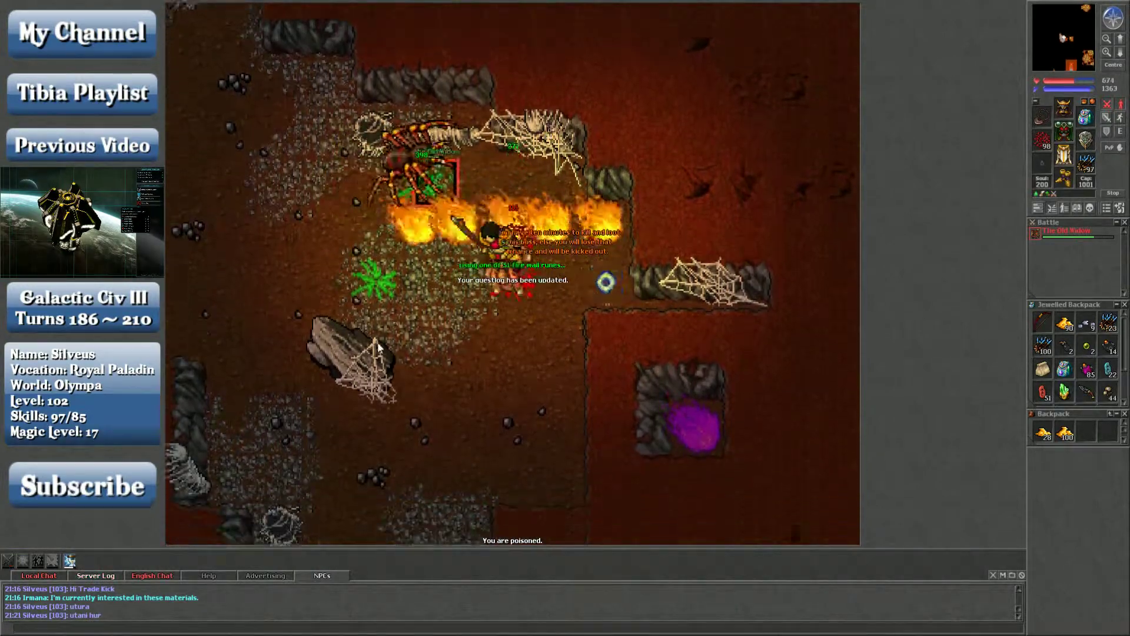
{"action": "left_click", "coordinate": [513, 372]}
{"action": "left_click", "coordinate": [389, 237]}
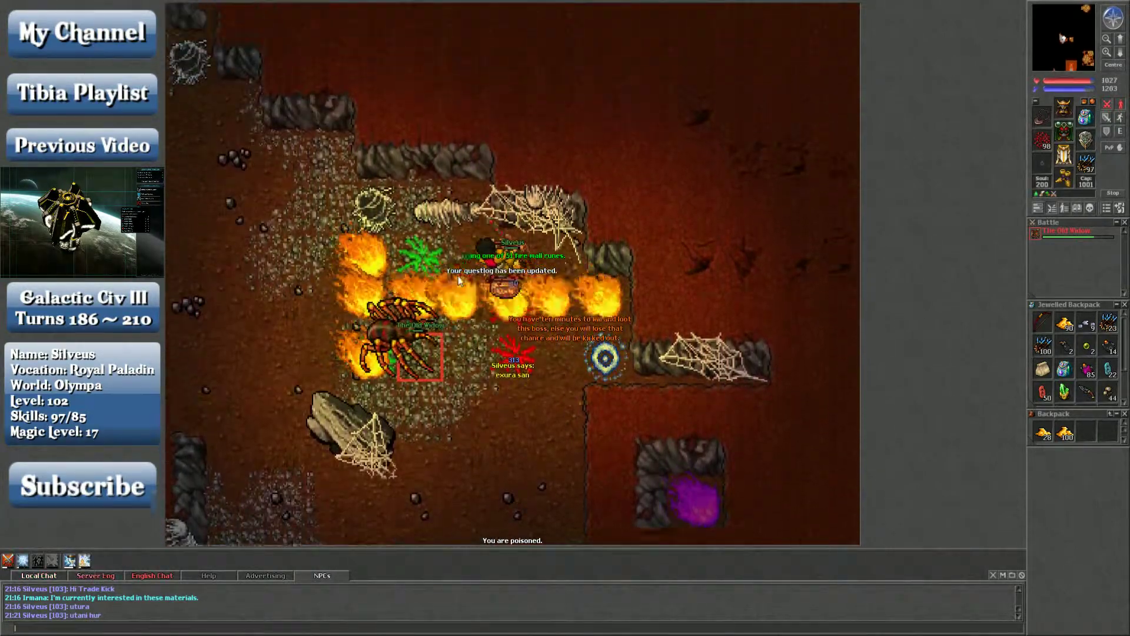
Step: Heal with exura san and throw a fire wall row below the character while dodging spiders
{"action": "key", "text": "F2"}
{"action": "left_click", "coordinate": [551, 344]}
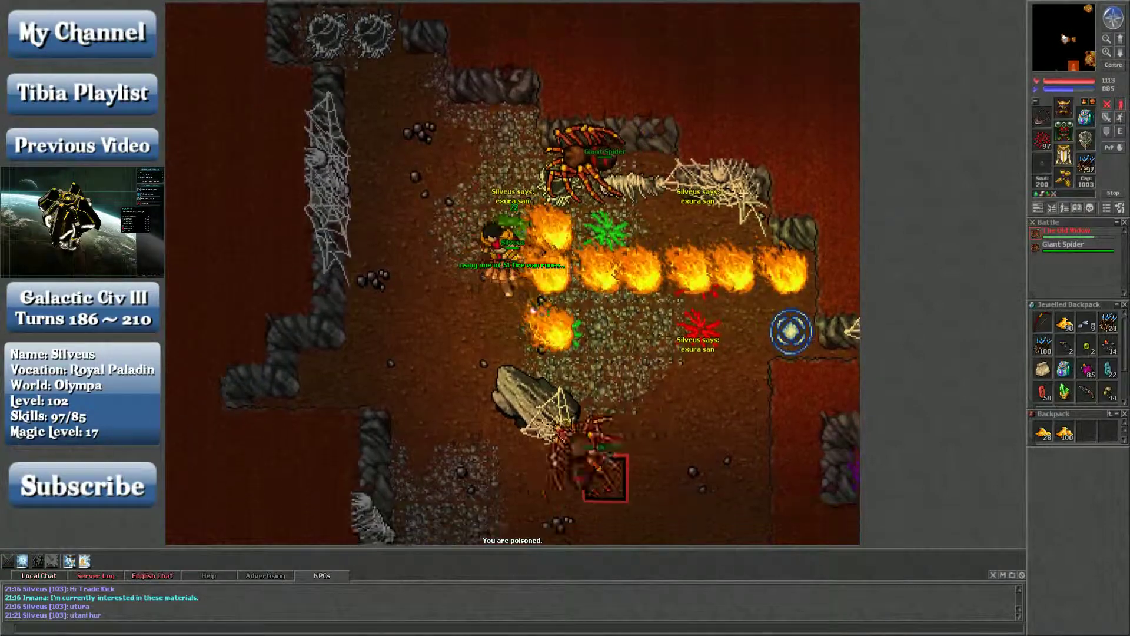
{"action": "left_click", "coordinate": [522, 326]}
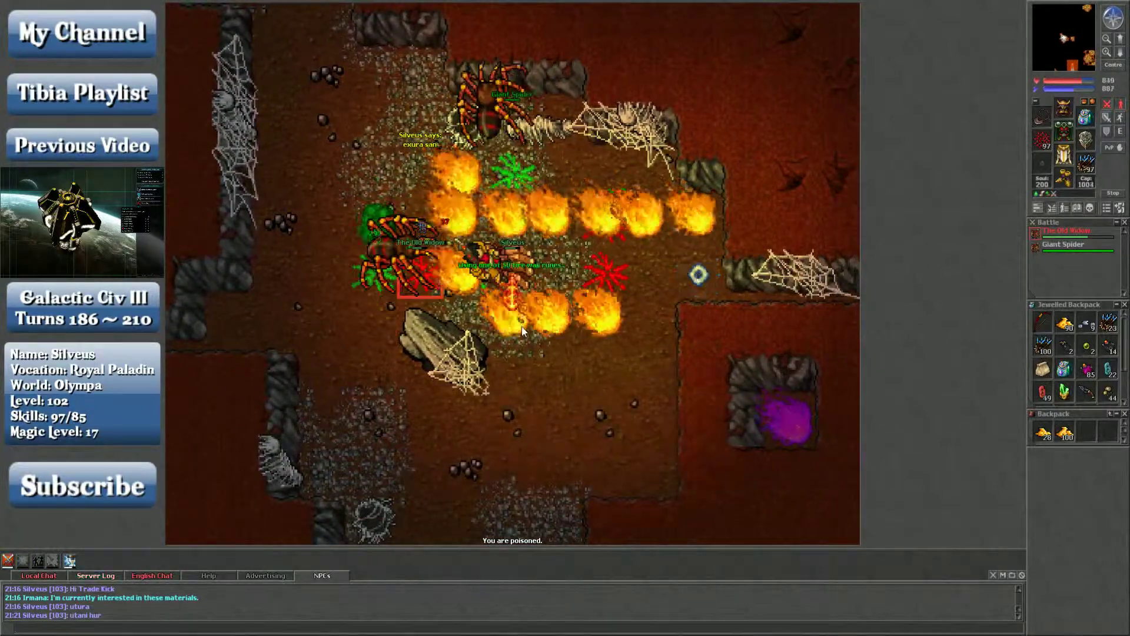
{"action": "key", "text": "F2"}
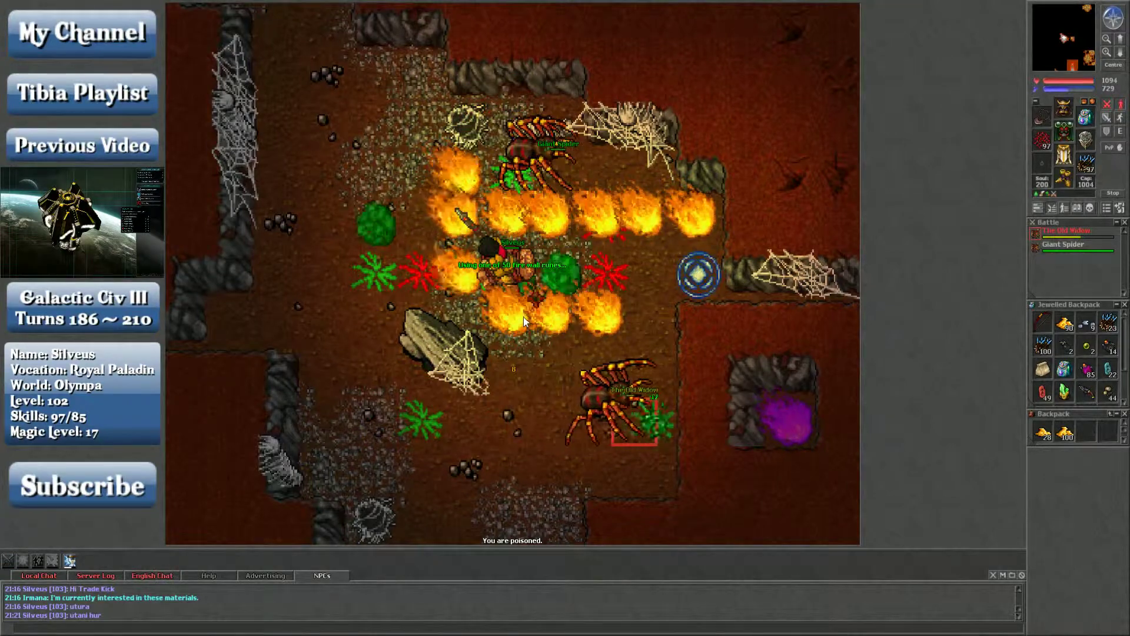
{"action": "key", "text": "Left"}
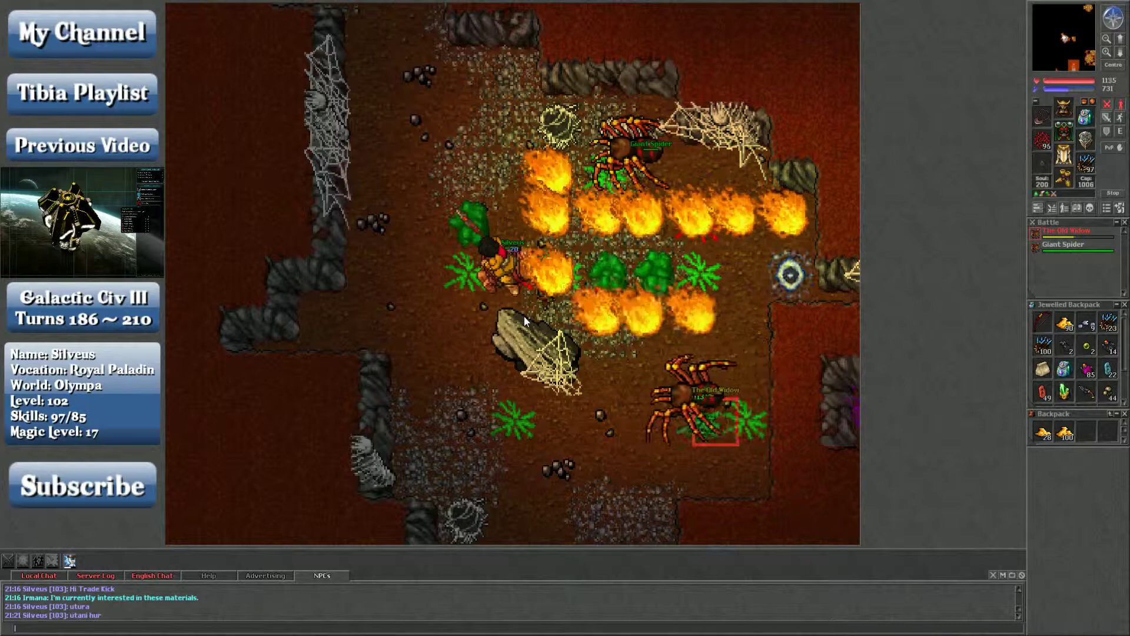
{"action": "key", "text": "Right"}
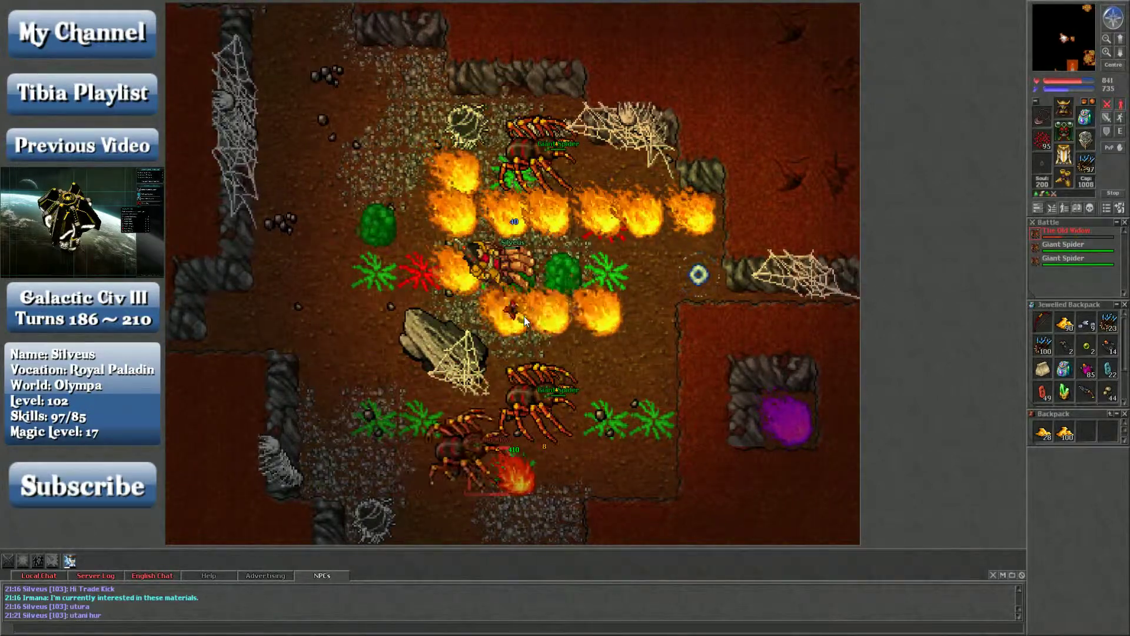
{"action": "key", "text": "Left"}
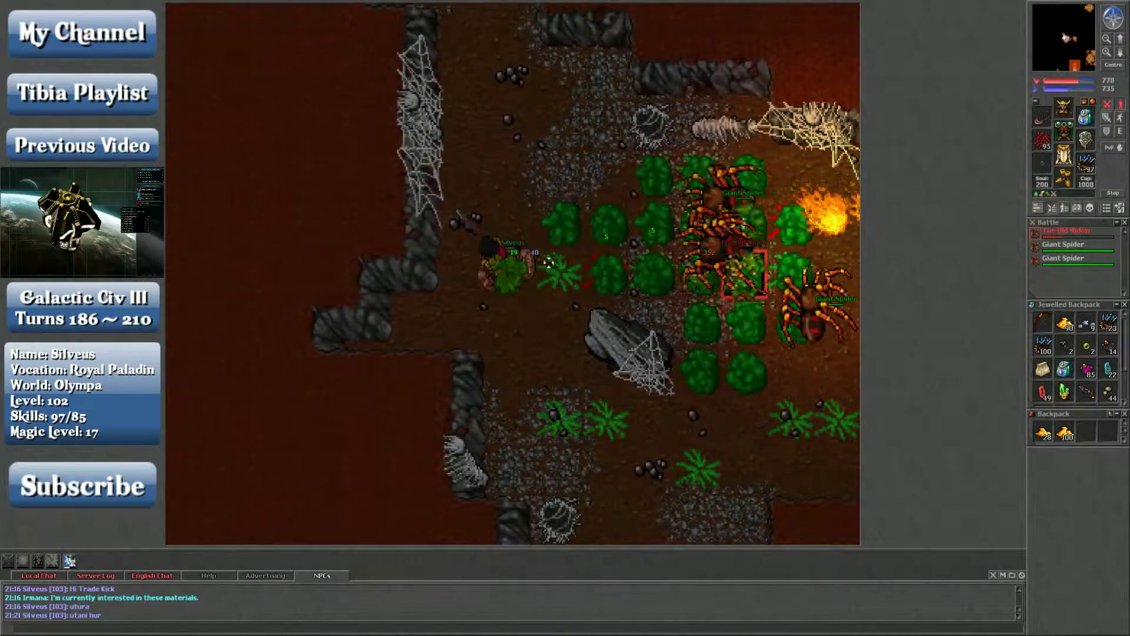
Step: Throw two more fire walls at the spiders and keep moving until The Old Widow dies
{"action": "left_click", "coordinate": [553, 260]}
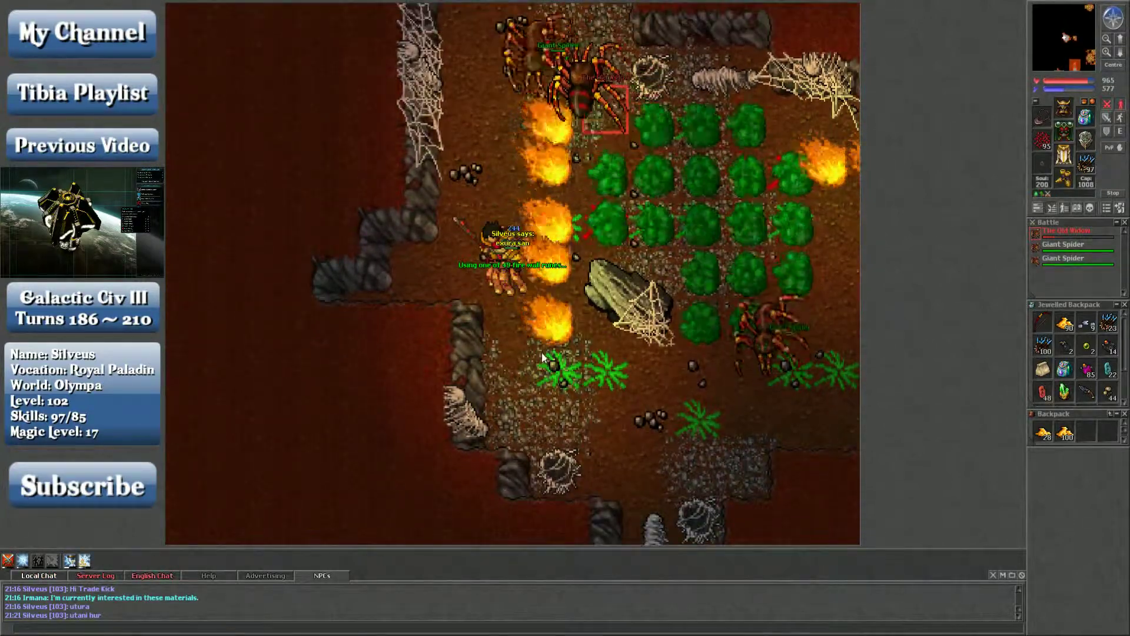
{"action": "left_click", "coordinate": [549, 355]}
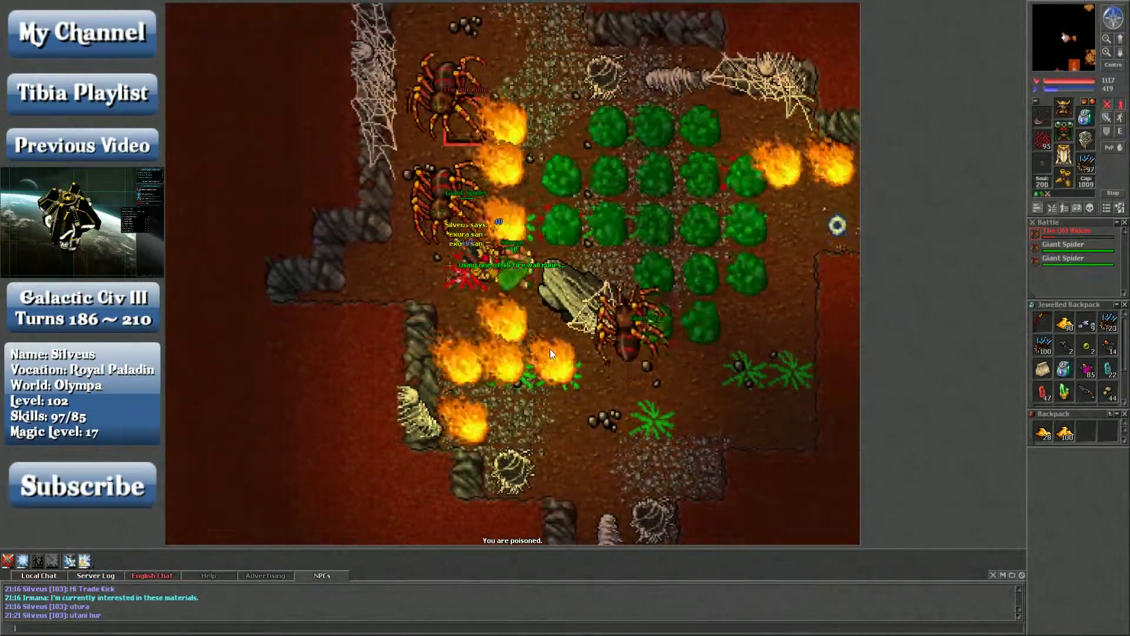
{"action": "key", "text": "Down"}
{"action": "key", "text": "Down"}
{"action": "key", "text": "Down"}
{"action": "key", "text": "Right"}
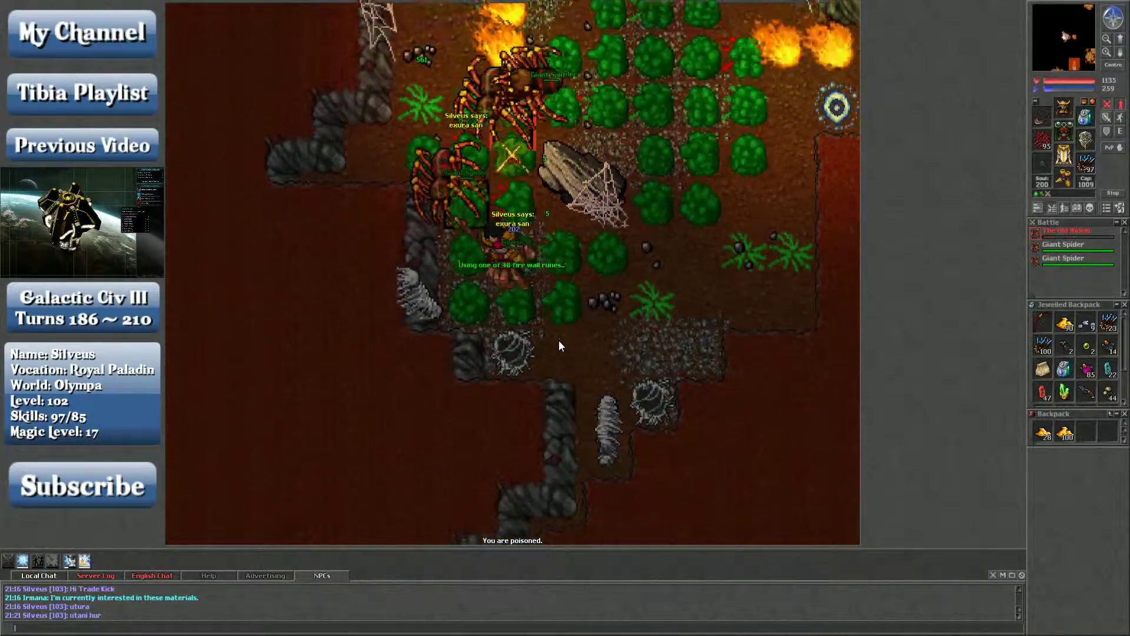
{"action": "key", "text": "Right"}
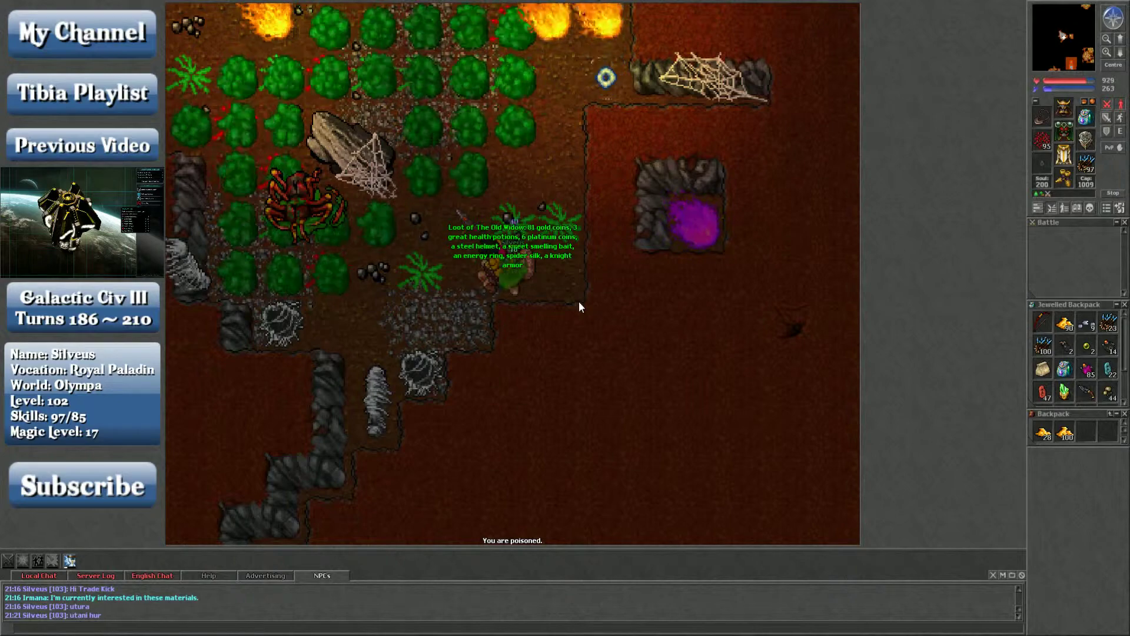
Step: Open the corpse, inspect the sweet smelling bait, and copy the Server Log loot message
{"action": "right_click", "coordinate": [304, 199]}
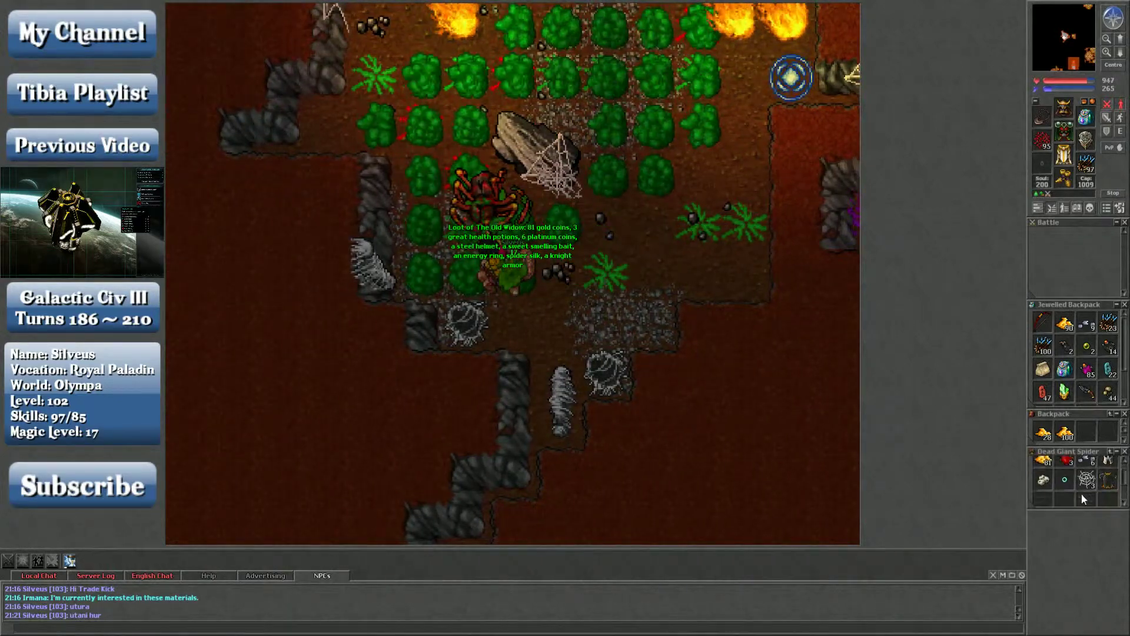
{"action": "left_click", "coordinate": [1043, 492], "text": "shift"}
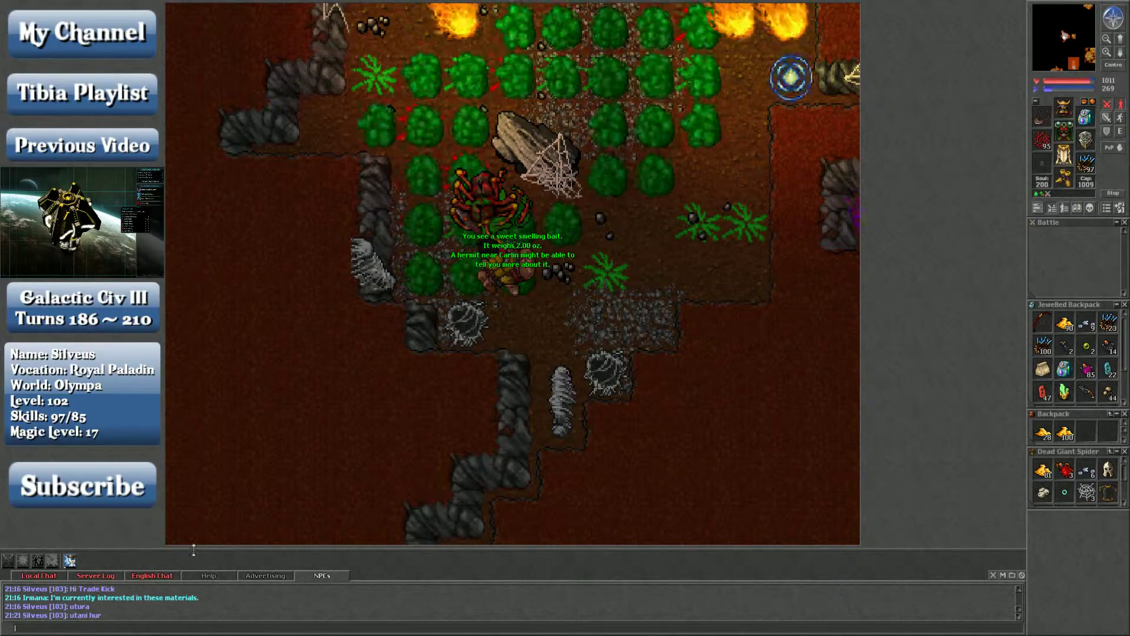
{"action": "left_click", "coordinate": [95, 575]}
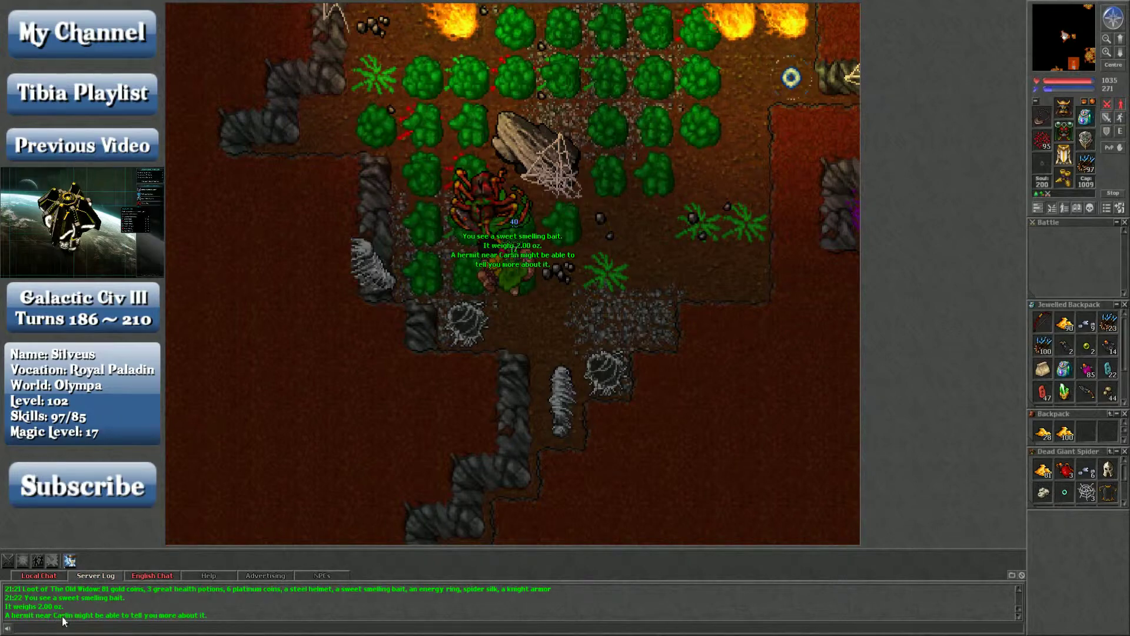
{"action": "right_click", "coordinate": [95, 597]}
{"action": "left_click", "coordinate": [122, 608]}
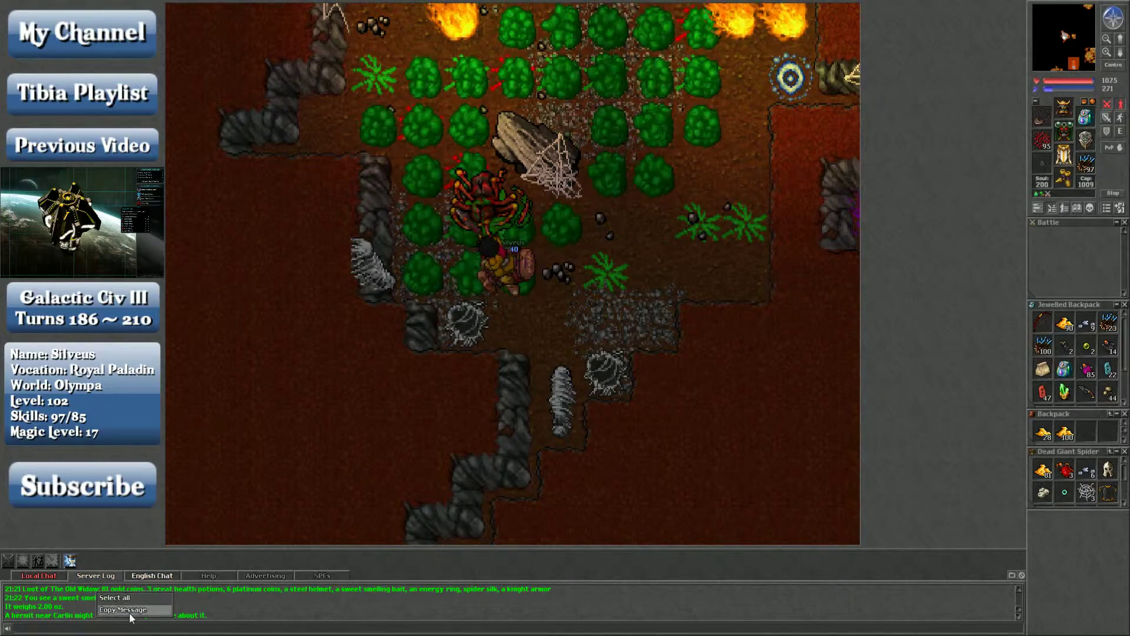
Step: Post the loot message in English Chat and move the corpse's red item into the backpack
{"action": "left_click", "coordinate": [152, 575]}
{"action": "key", "text": "ctrl+v"}
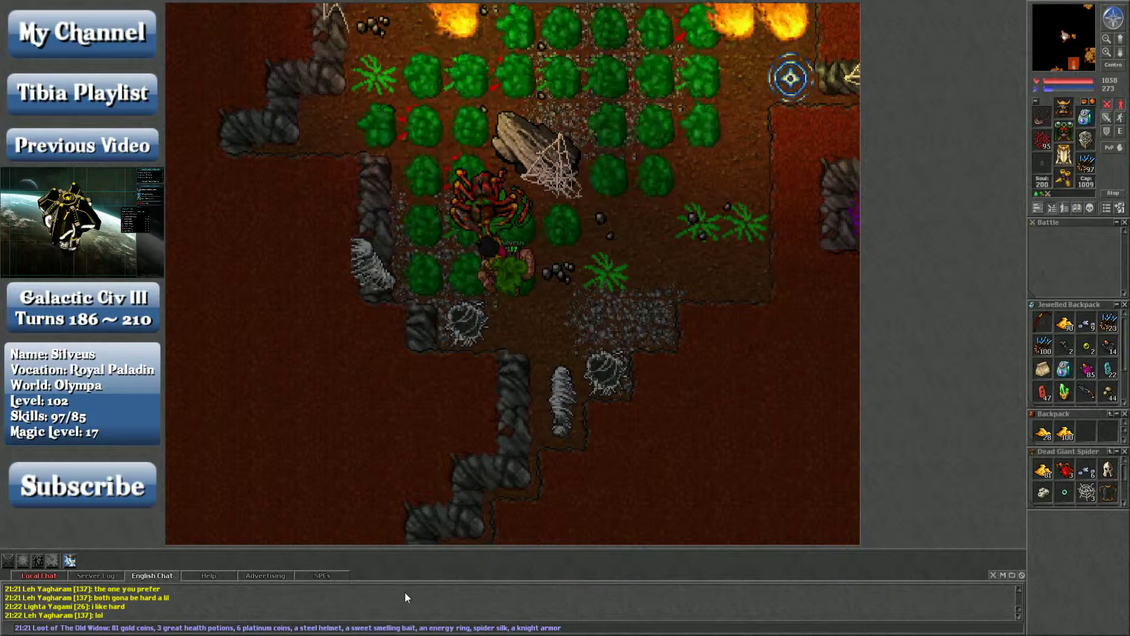
{"action": "key", "text": "Return"}
{"action": "left_click", "coordinate": [322, 576]}
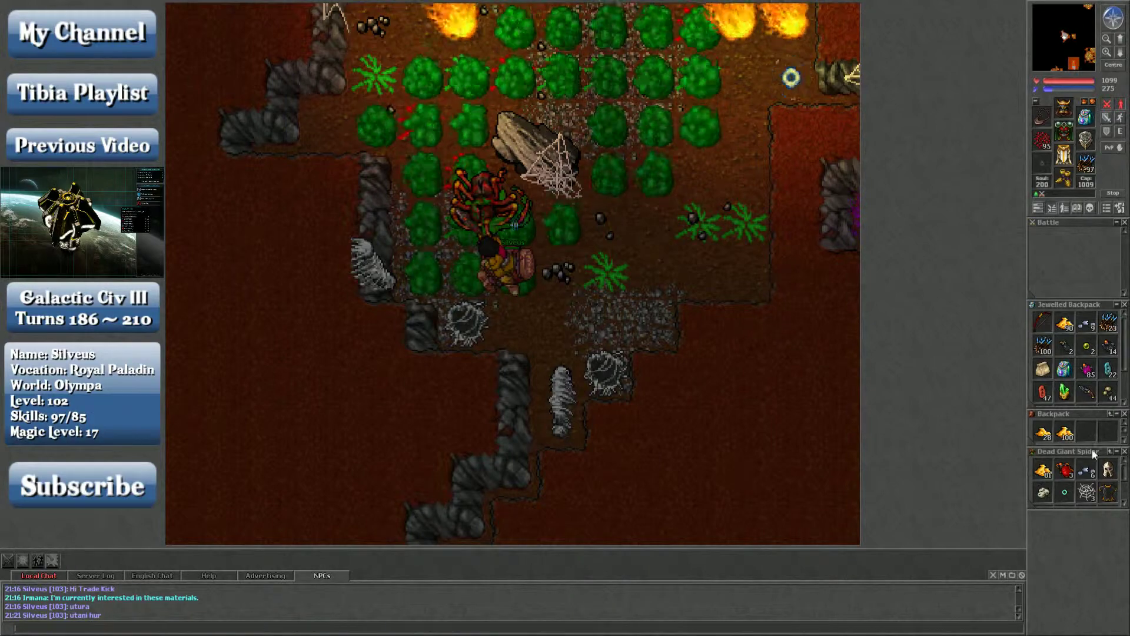
{"action": "key", "text": "Left"}
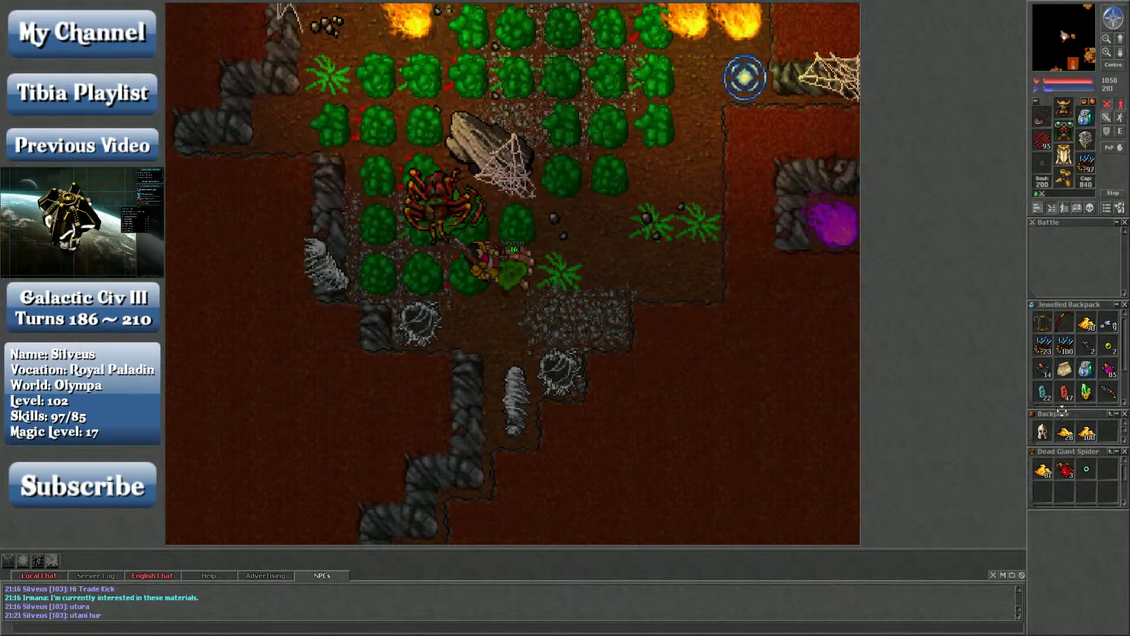
{"action": "left_click_drag", "start_coordinate": [1066, 471], "coordinate": [1042, 324]}
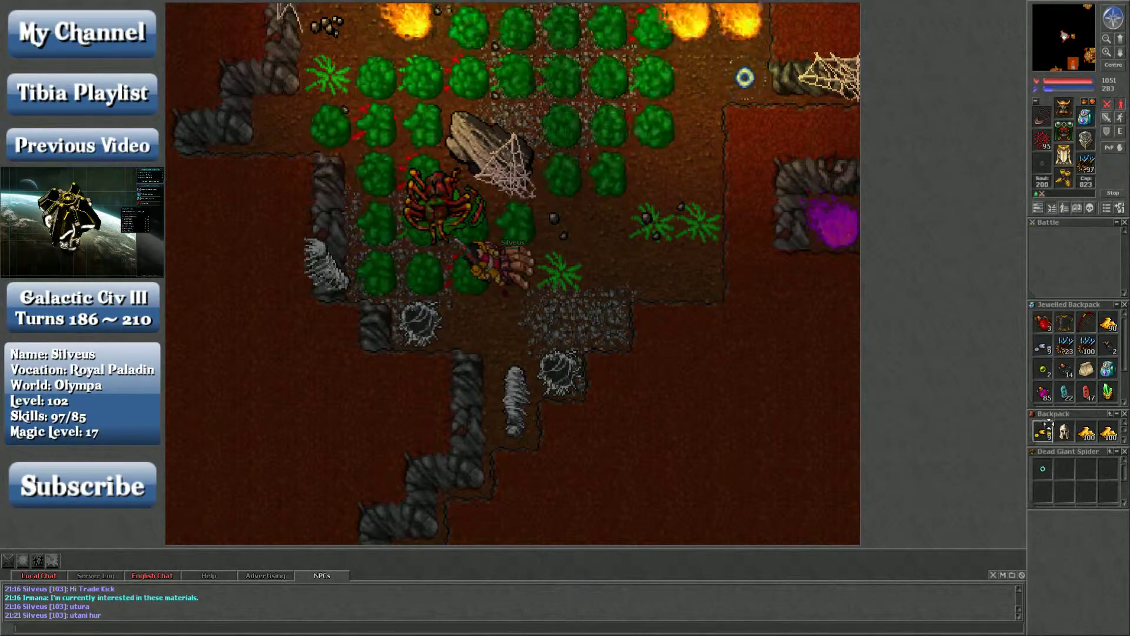